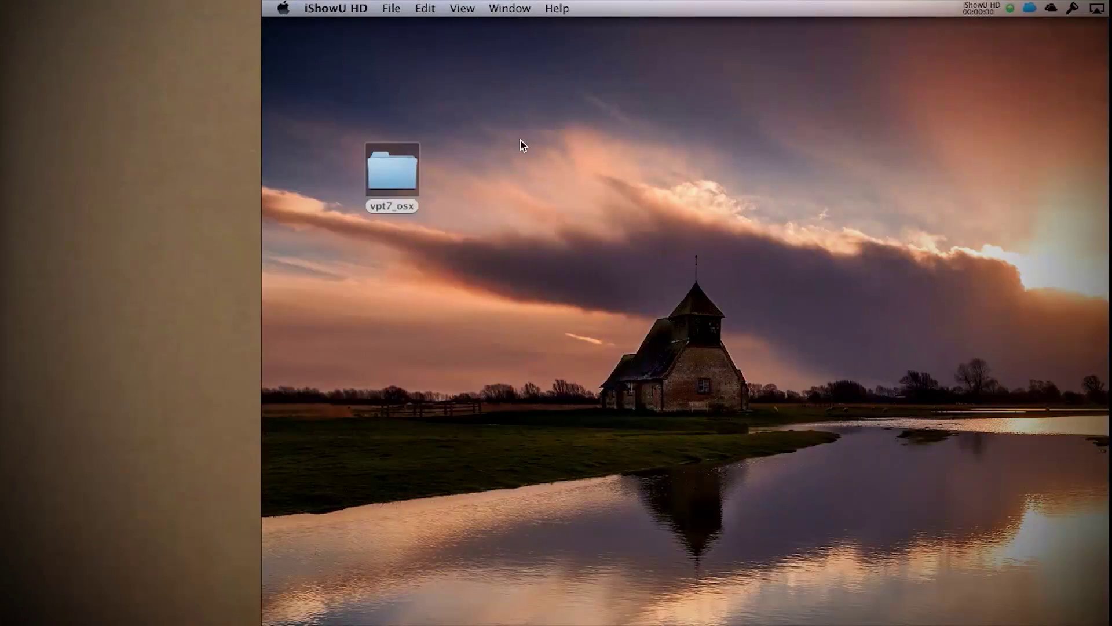
Step: Open the vpt7_osx folder in Finder and launch the vpt7 application
{"action": "double_click", "coordinate": [407, 186]}
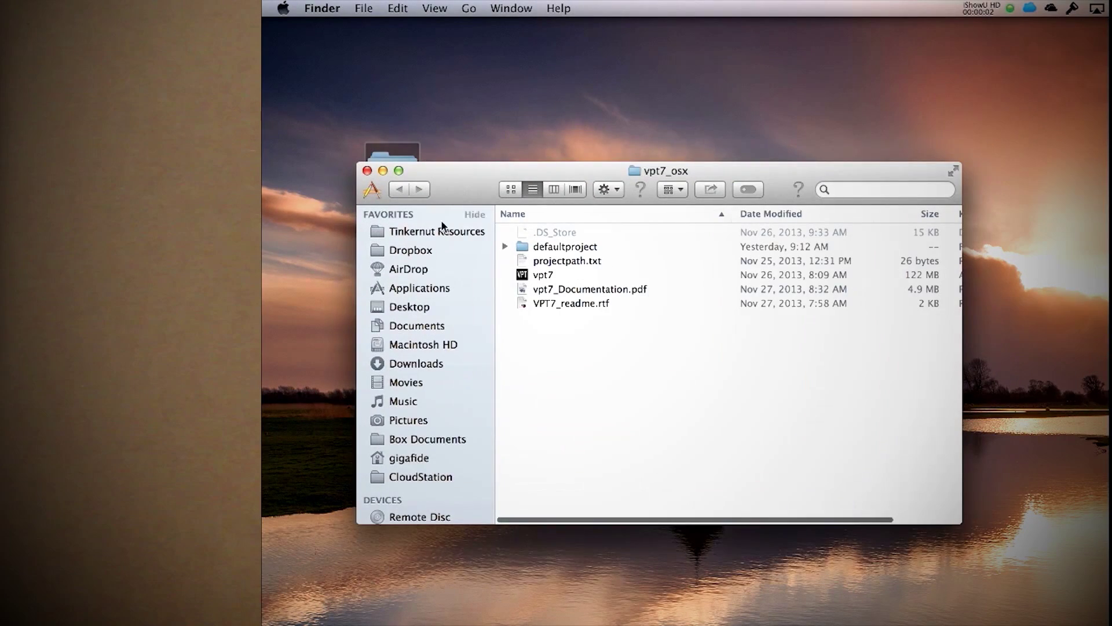
{"action": "left_click", "coordinate": [563, 280]}
{"action": "double_click", "coordinate": [563, 280]}
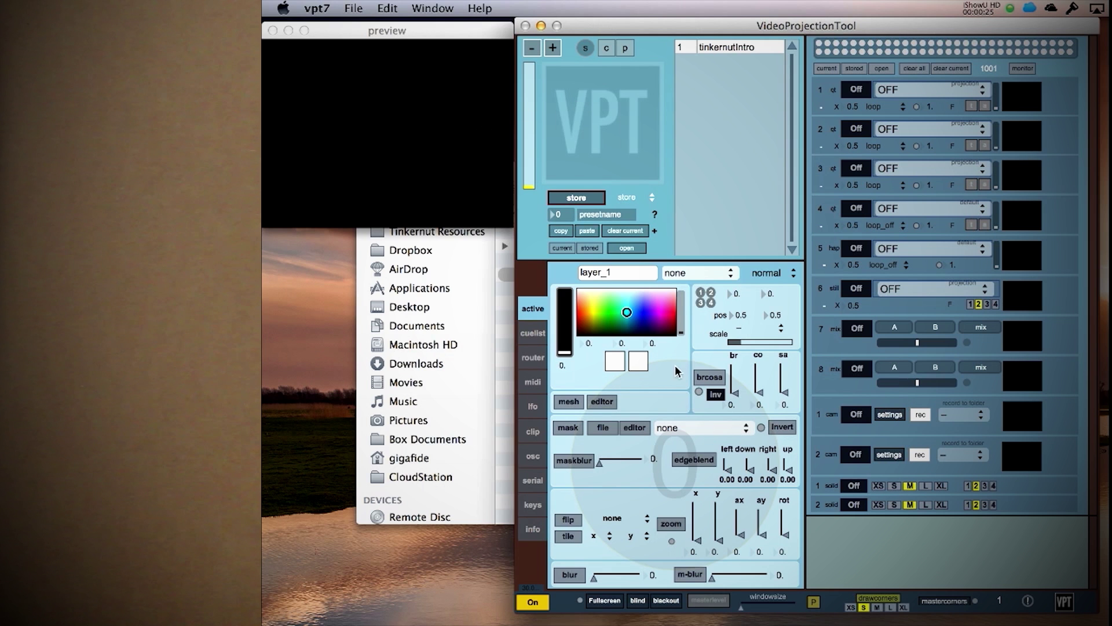
Step: Turn on fullscreen projection output and add a new layer
{"action": "left_click", "coordinate": [609, 601]}
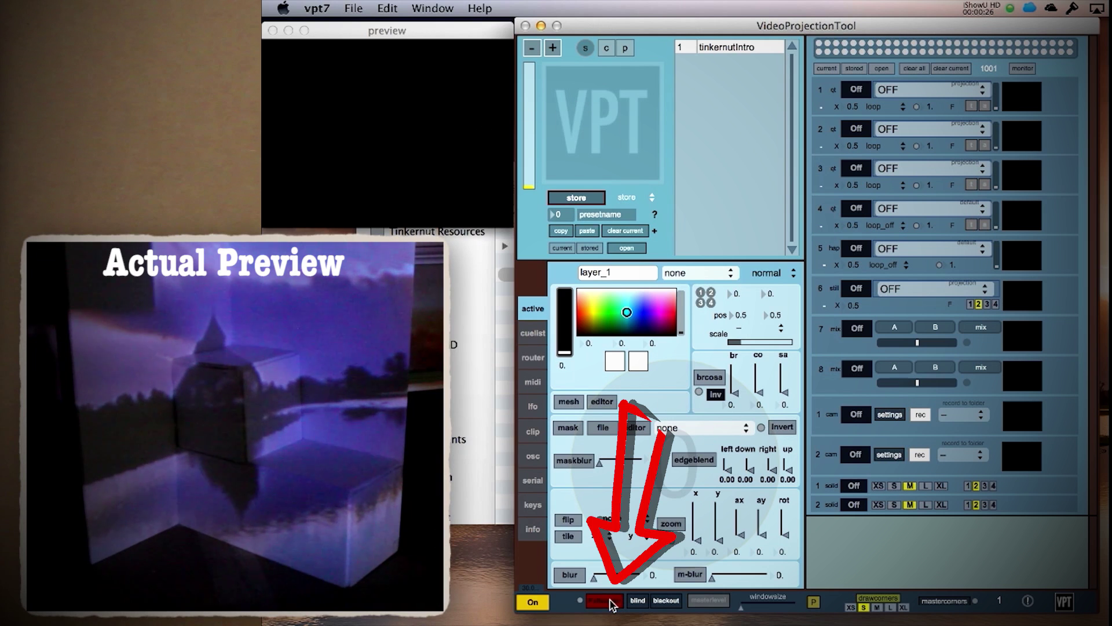
{"action": "left_click", "coordinate": [610, 601]}
{"action": "left_click", "coordinate": [610, 601]}
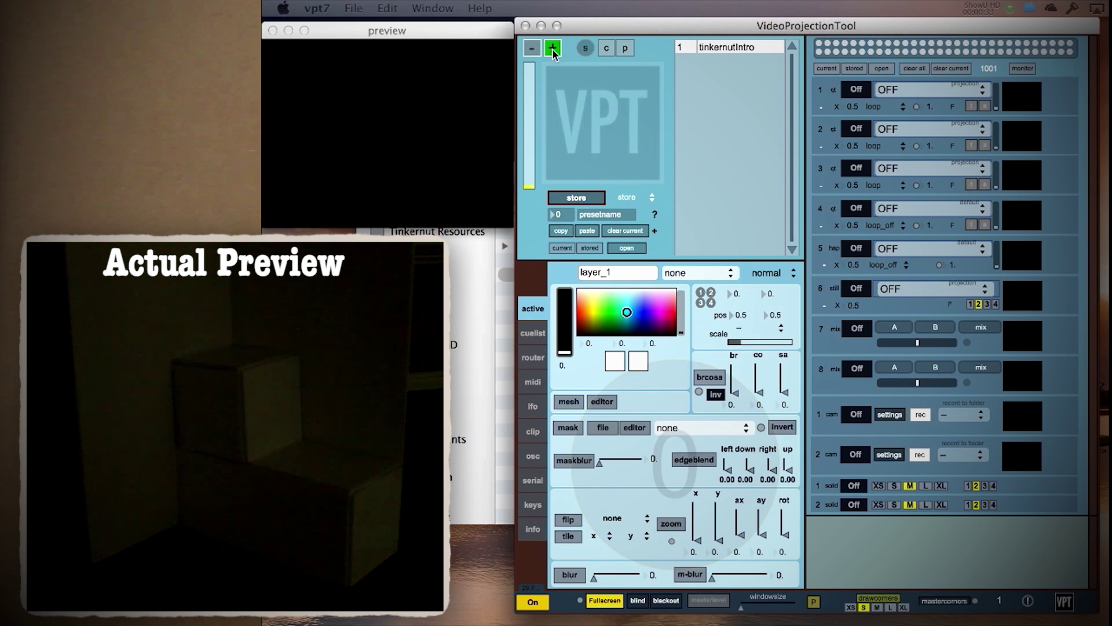
{"action": "left_click", "coordinate": [553, 49]}
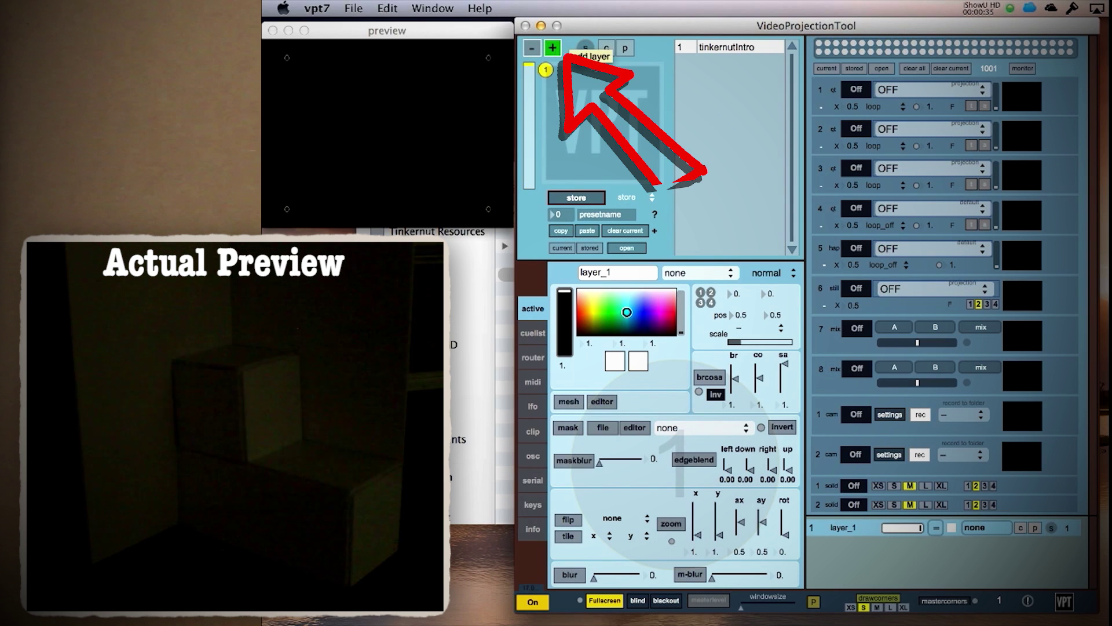
Step: Turn on source 1, load the projection folder and choose blue-wood.jpg
{"action": "left_click", "coordinate": [863, 89]}
{"action": "left_click", "coordinate": [914, 97]}
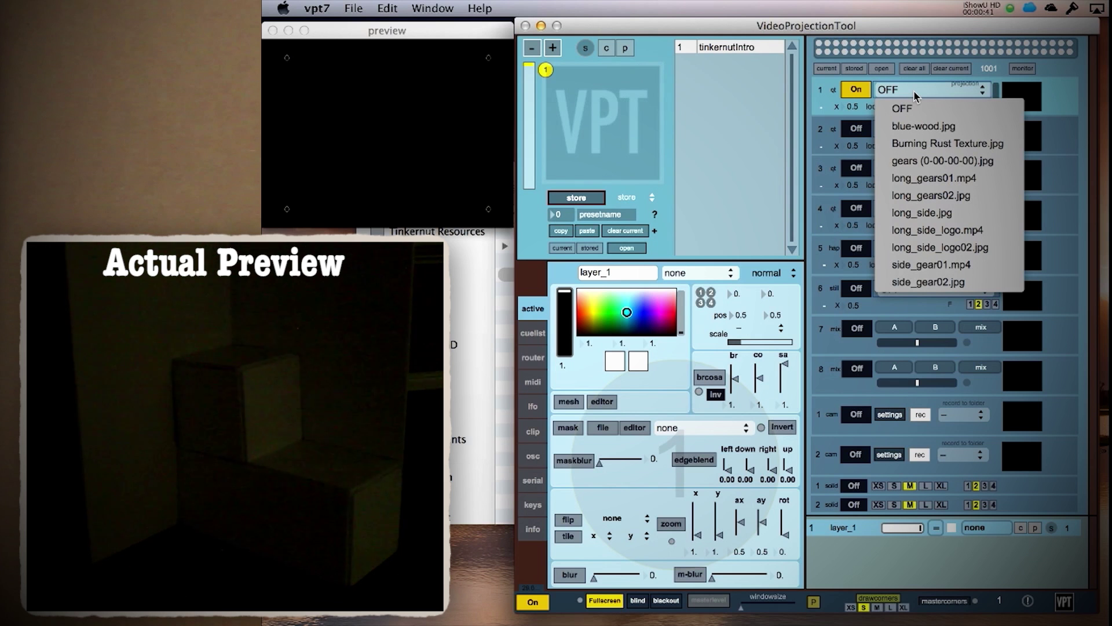
{"action": "left_click", "coordinate": [827, 95]}
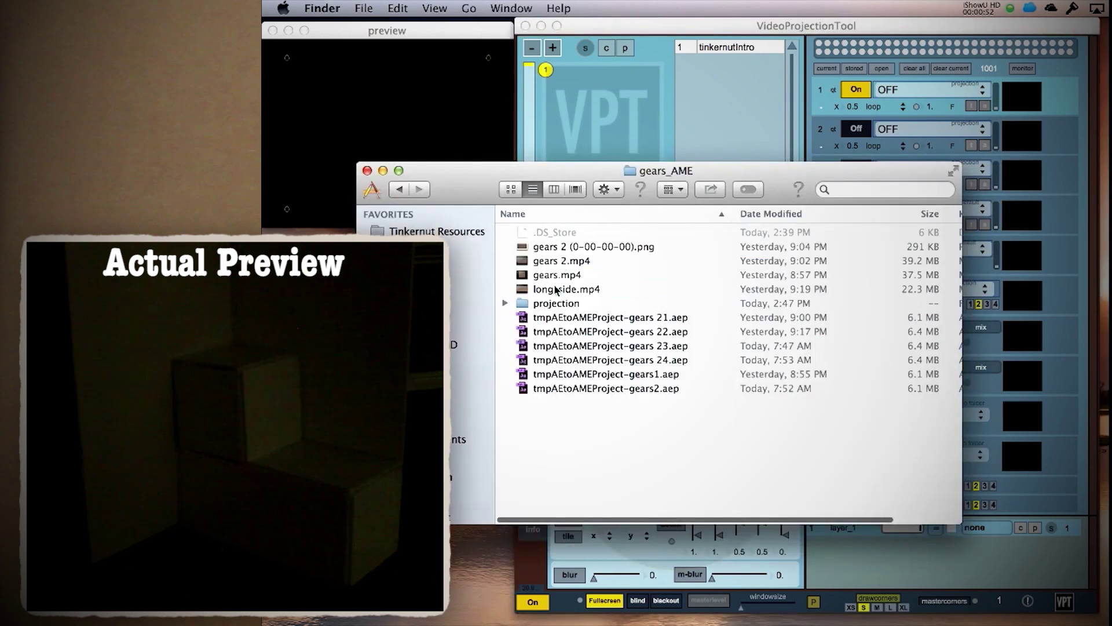
{"action": "left_click_drag", "start_coordinate": [557, 303], "coordinate": [900, 98]}
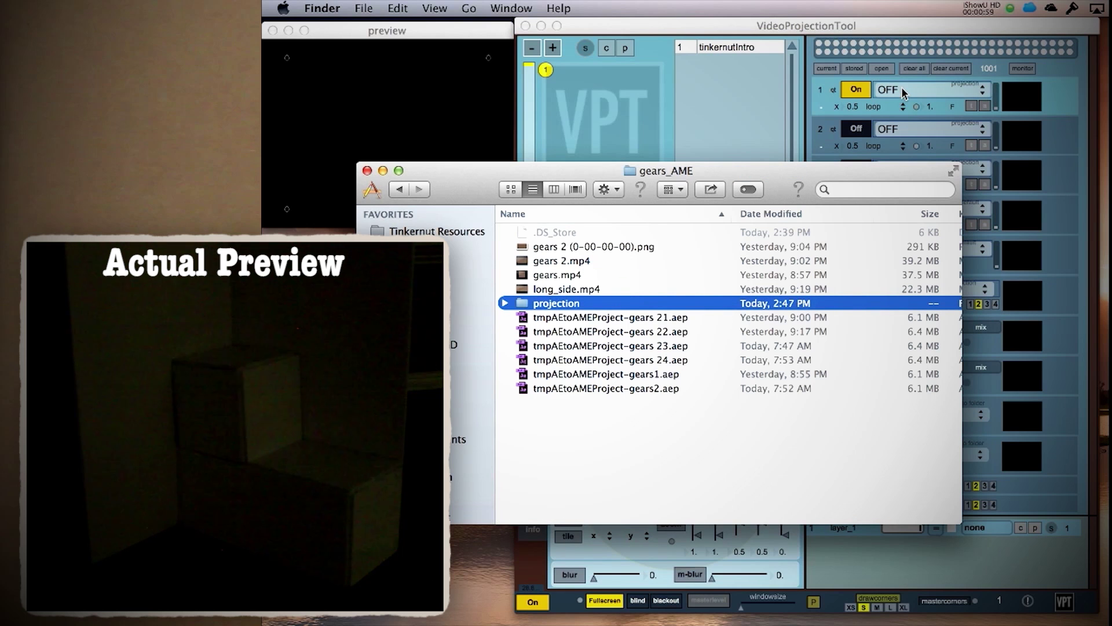
{"action": "left_click", "coordinate": [902, 90]}
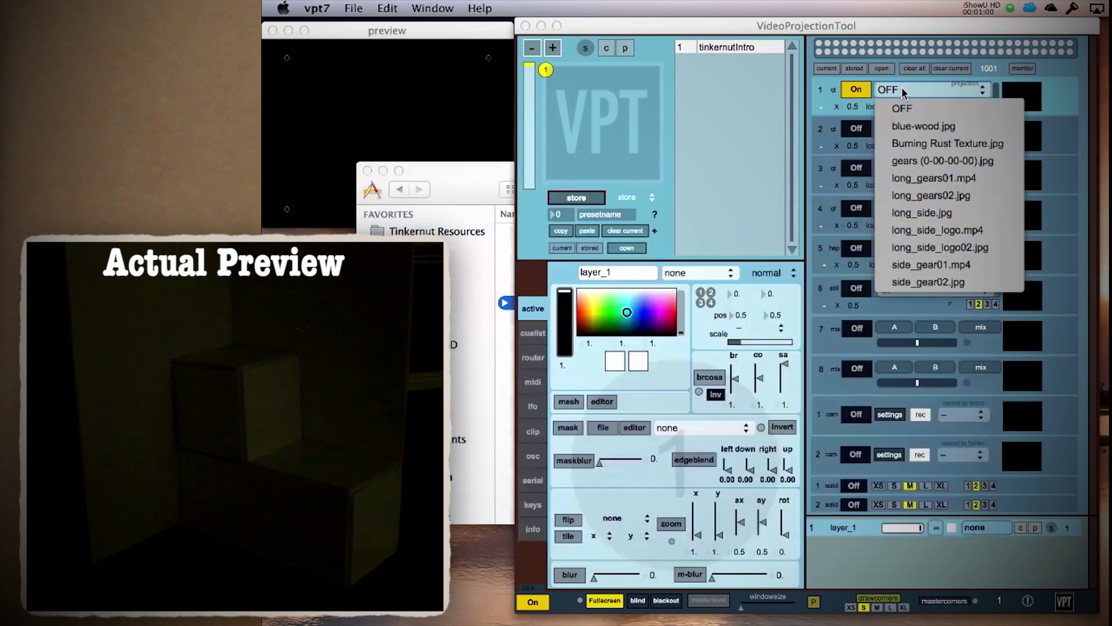
{"action": "left_click", "coordinate": [909, 126]}
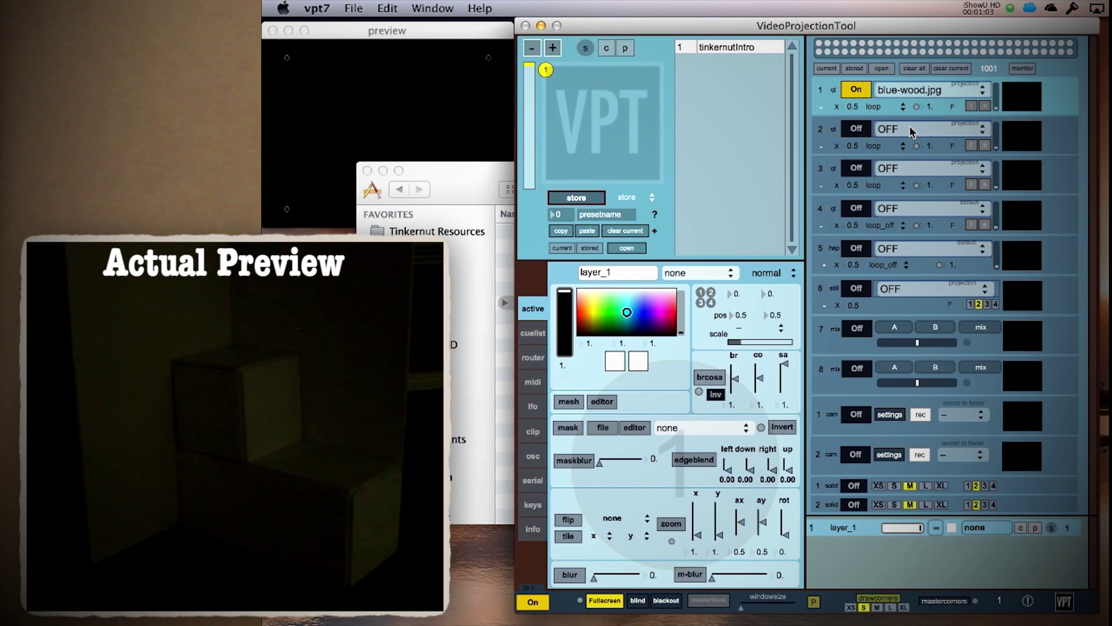
Step: Feed layer_1 from 1video so the wood texture shows in the preview
{"action": "left_click", "coordinate": [990, 536]}
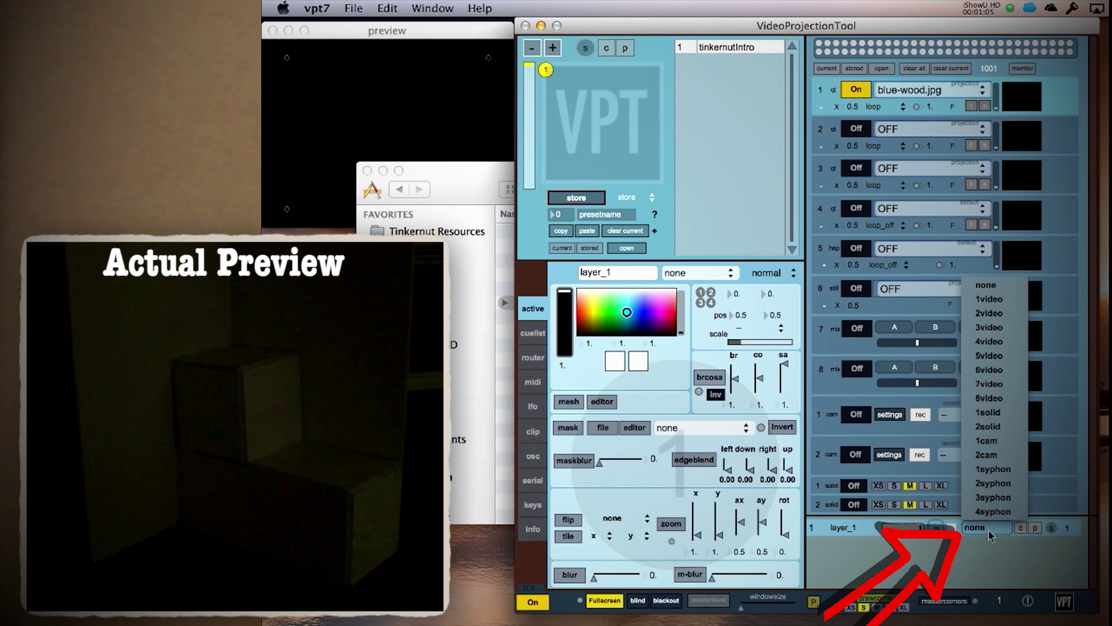
{"action": "left_click", "coordinate": [1001, 305]}
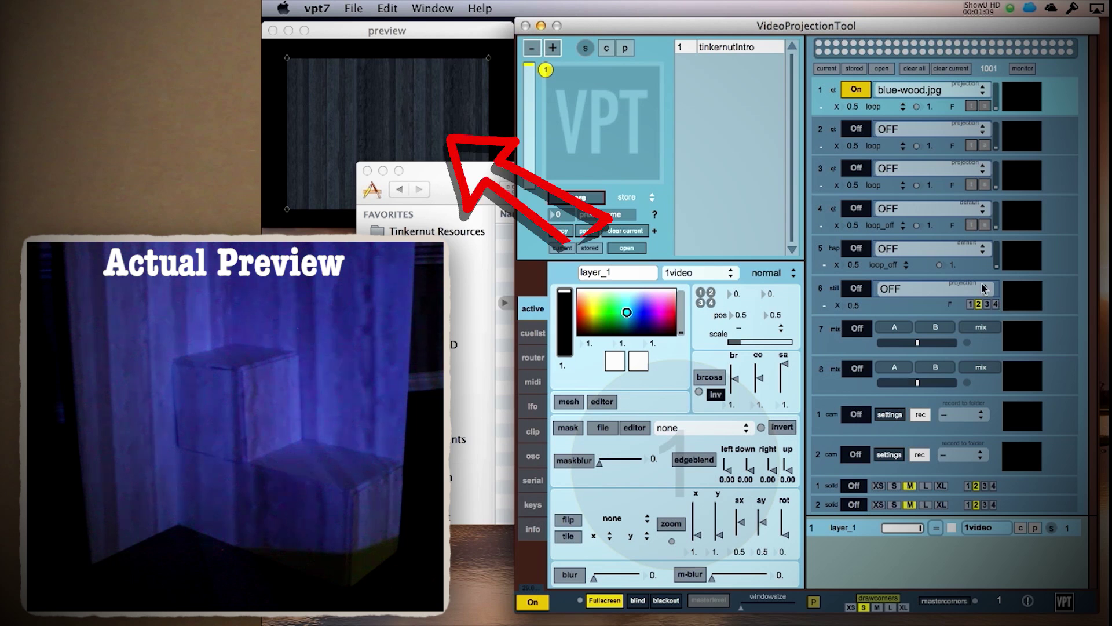
{"action": "left_click", "coordinate": [487, 46]}
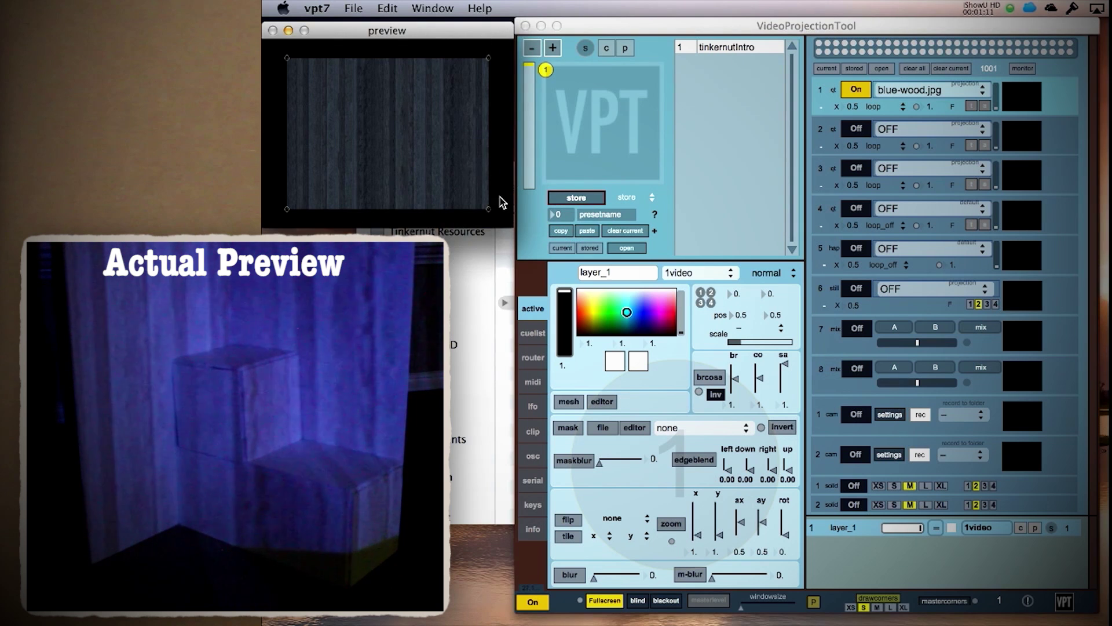
Step: Pull the wood layer's corner onto the boxes, tint it green, and mesh-warp it to fit
{"action": "left_click_drag", "start_coordinate": [486, 210], "coordinate": [484, 234]}
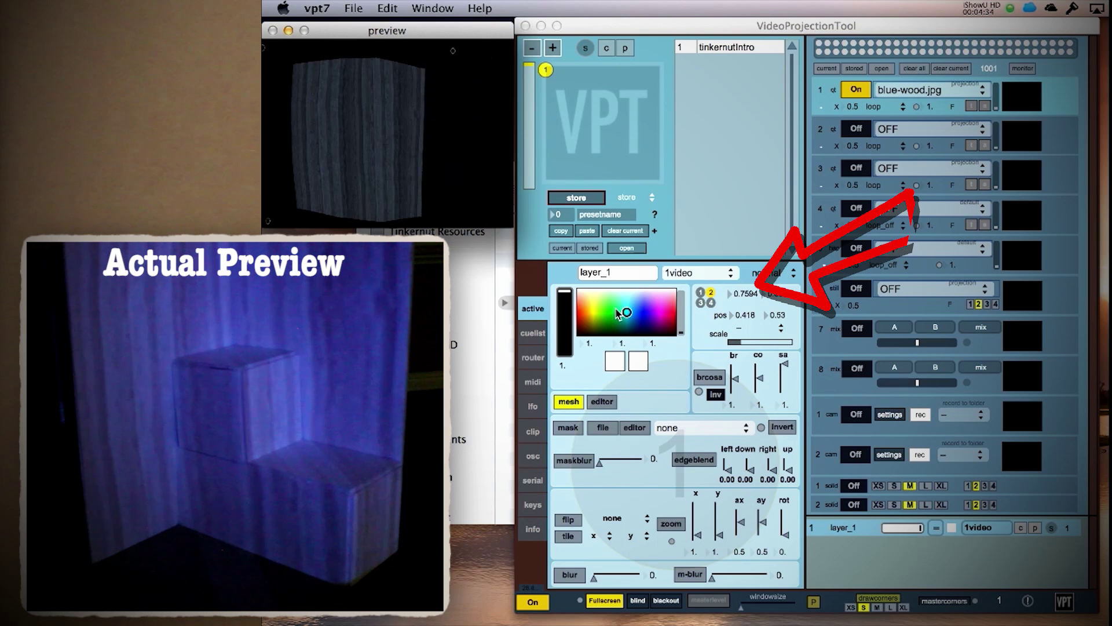
{"action": "left_click", "coordinate": [615, 310]}
{"action": "mouse_move", "coordinate": [616, 310]}
{"action": "left_mouse_down"}
{"action": "mouse_move", "coordinate": [585, 316]}
{"action": "mouse_move", "coordinate": [651, 311]}
{"action": "mouse_move", "coordinate": [619, 313]}
{"action": "mouse_move", "coordinate": [615, 324]}
{"action": "left_mouse_up"}
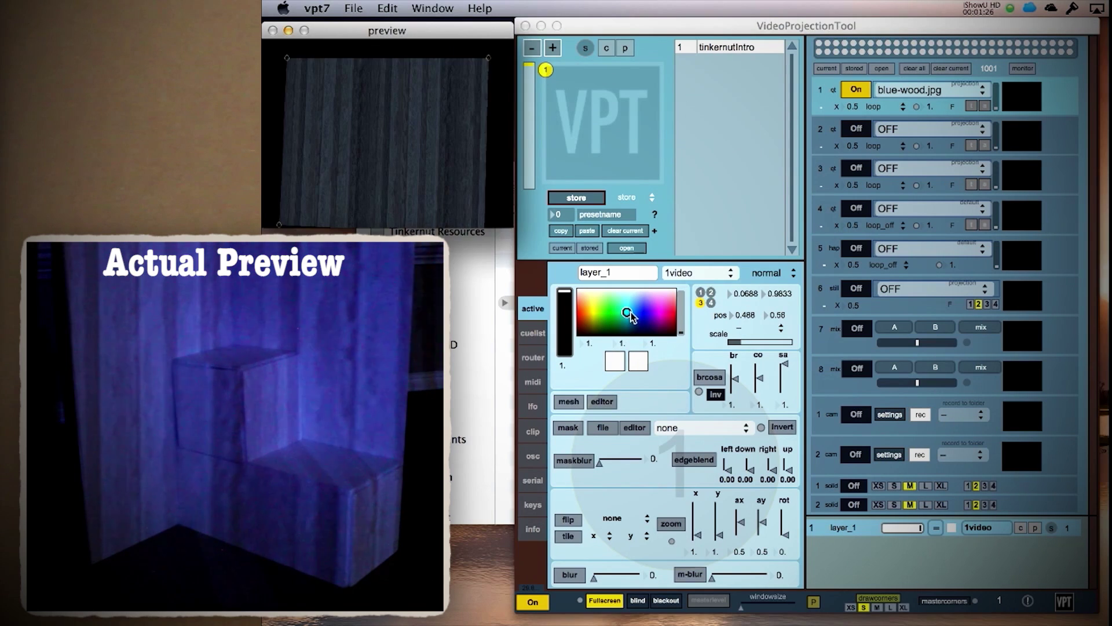
{"action": "left_click", "coordinate": [579, 397]}
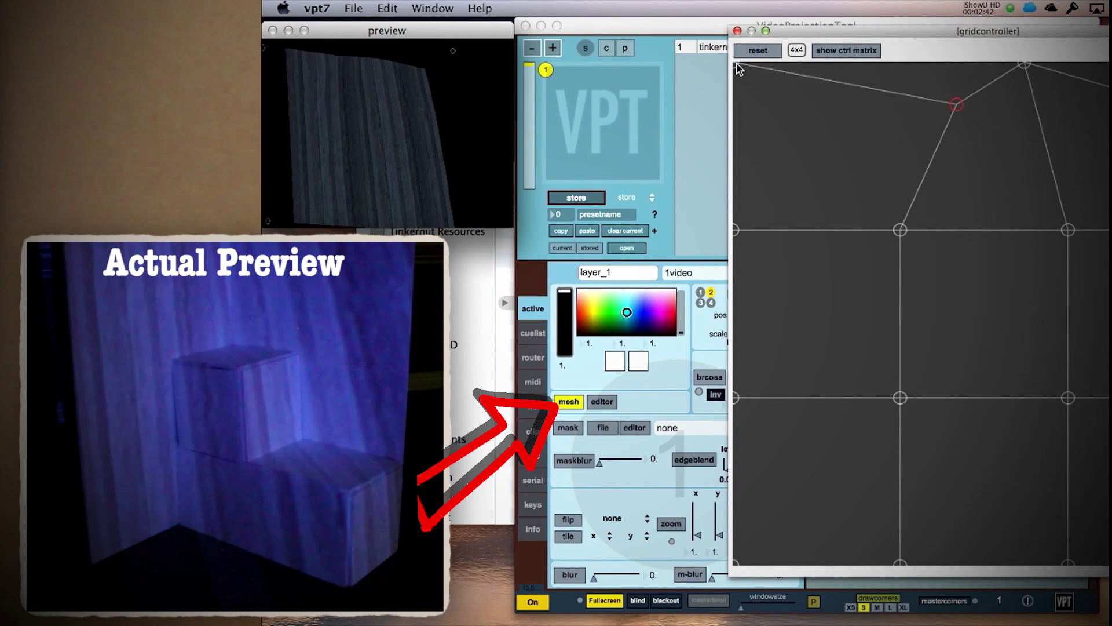
{"action": "left_click_drag", "start_coordinate": [773, 520], "coordinate": [744, 527]}
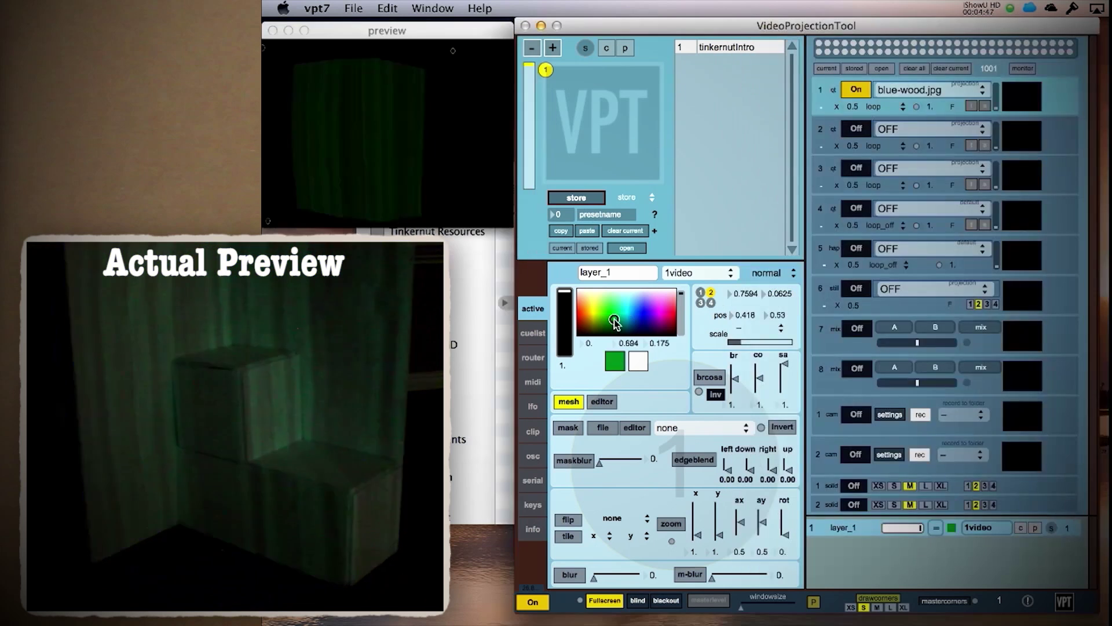
Step: Add layer_2 fed by 2video with long_side_logo.mp4, pin it to the lower box front, then add layer_3
{"action": "left_click", "coordinate": [553, 48]}
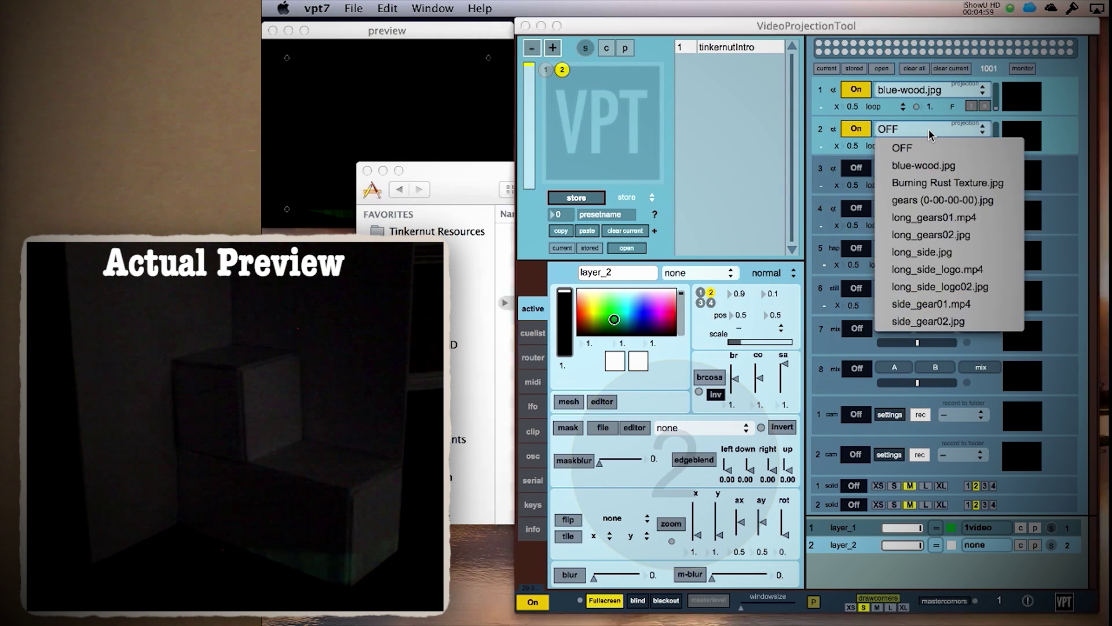
{"action": "left_click", "coordinate": [903, 278]}
{"action": "left_click", "coordinate": [985, 544]}
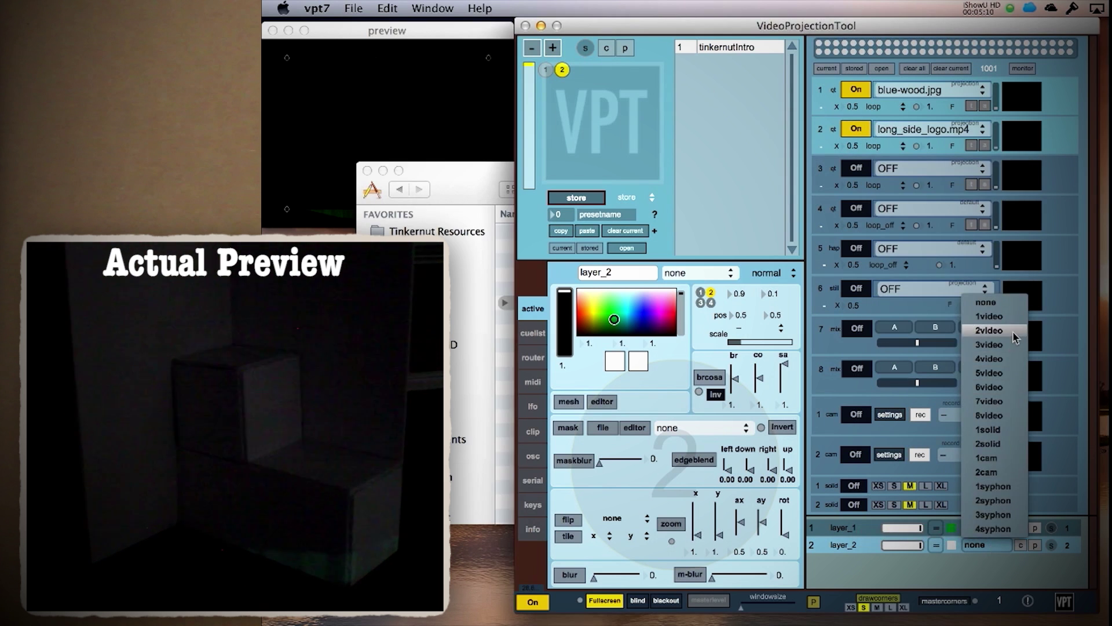
{"action": "left_click", "coordinate": [989, 330]}
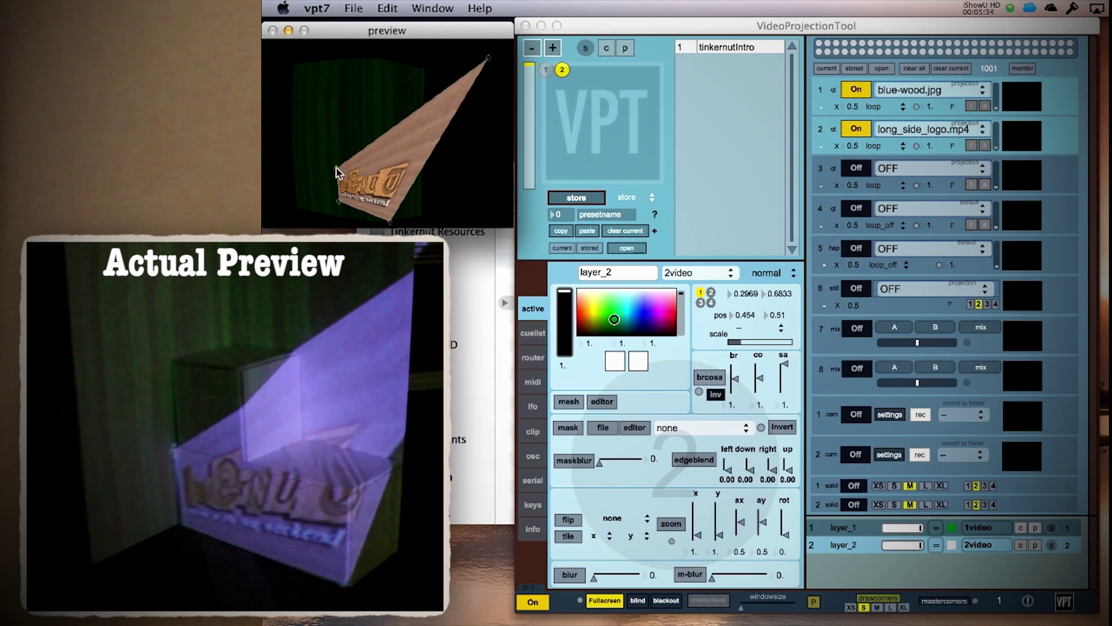
{"action": "left_click", "coordinate": [340, 204]}
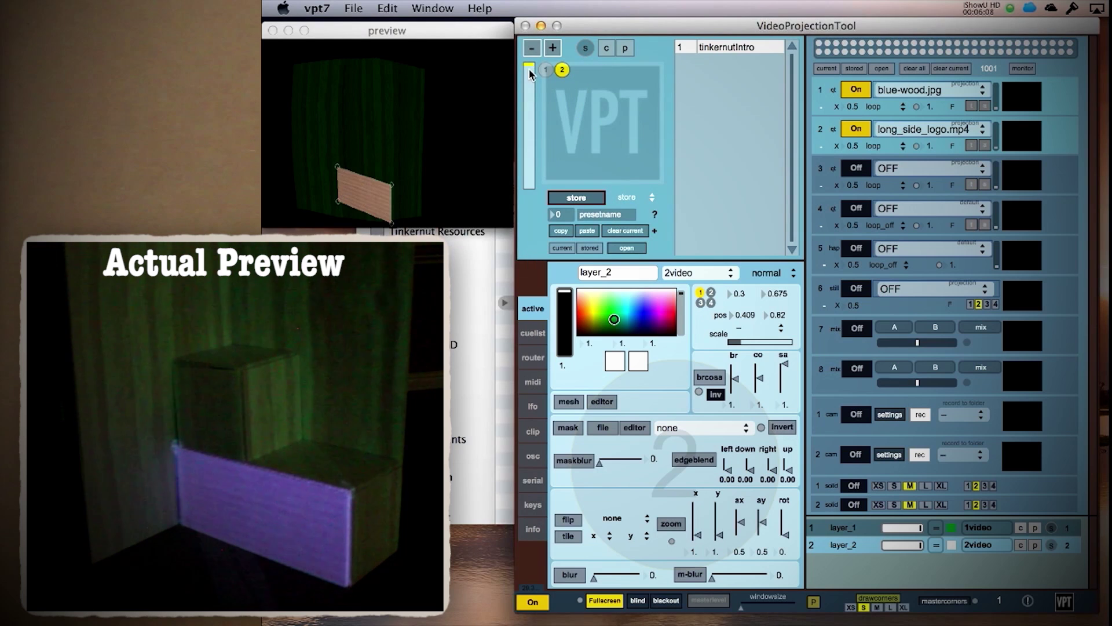
{"action": "left_click", "coordinate": [553, 48]}
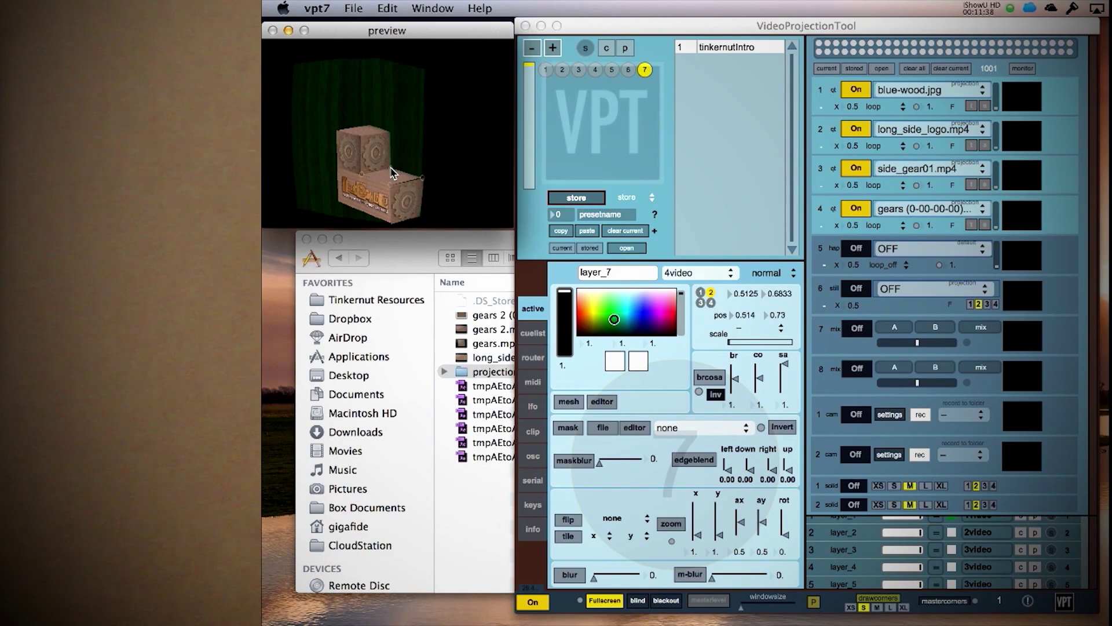
Step: Select layer_7 for the top box, set the preset number to 2, and load tinkernutIntro
{"action": "left_click", "coordinate": [421, 182]}
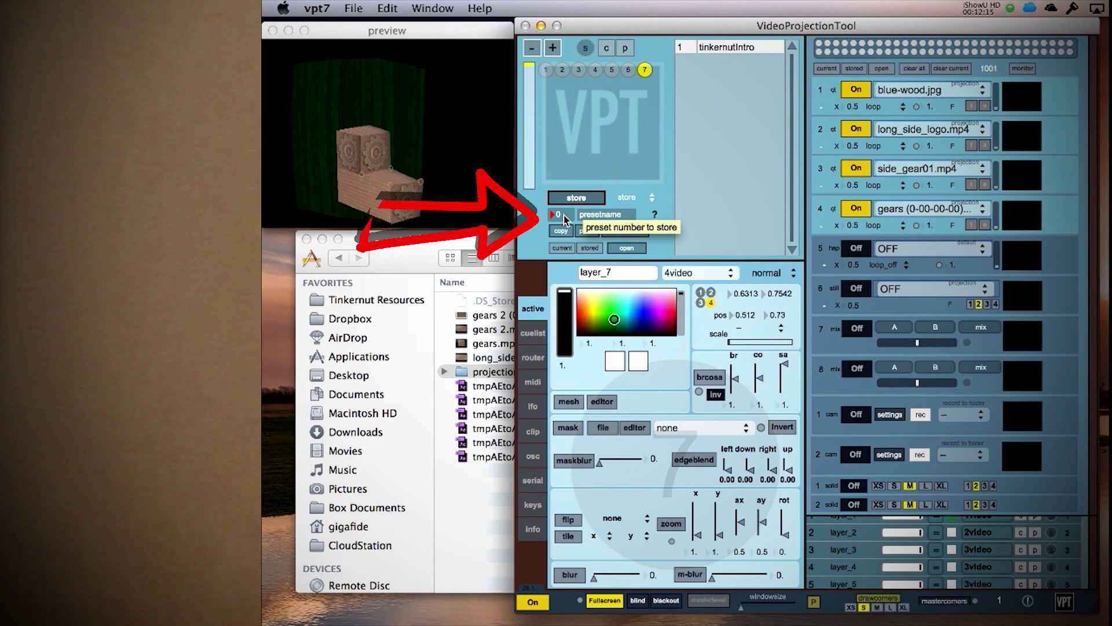
{"action": "left_click_drag", "start_coordinate": [560, 214], "coordinate": [560, 207]}
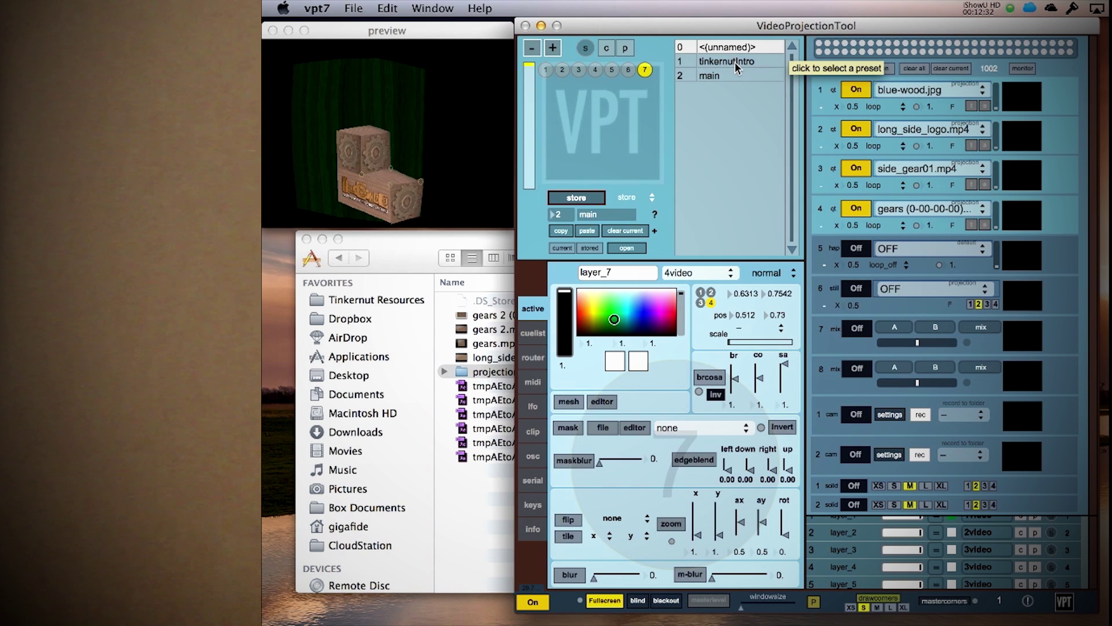
{"action": "left_click", "coordinate": [736, 67]}
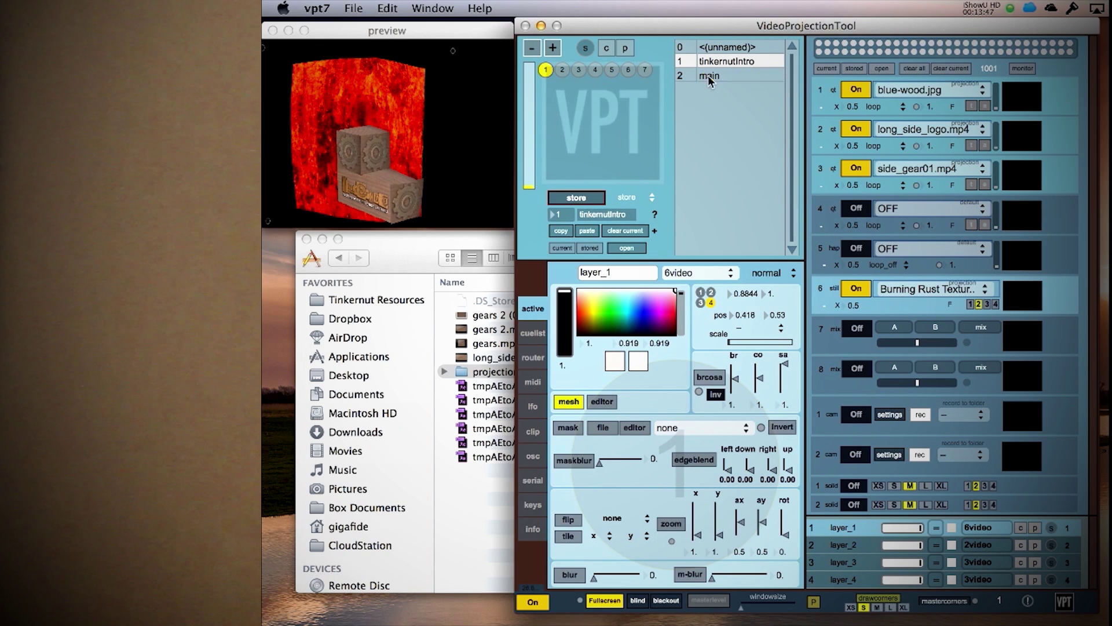
Step: Store the white-coloured tinkernutIntro preset and test switching between it and main
{"action": "left_click", "coordinate": [590, 199]}
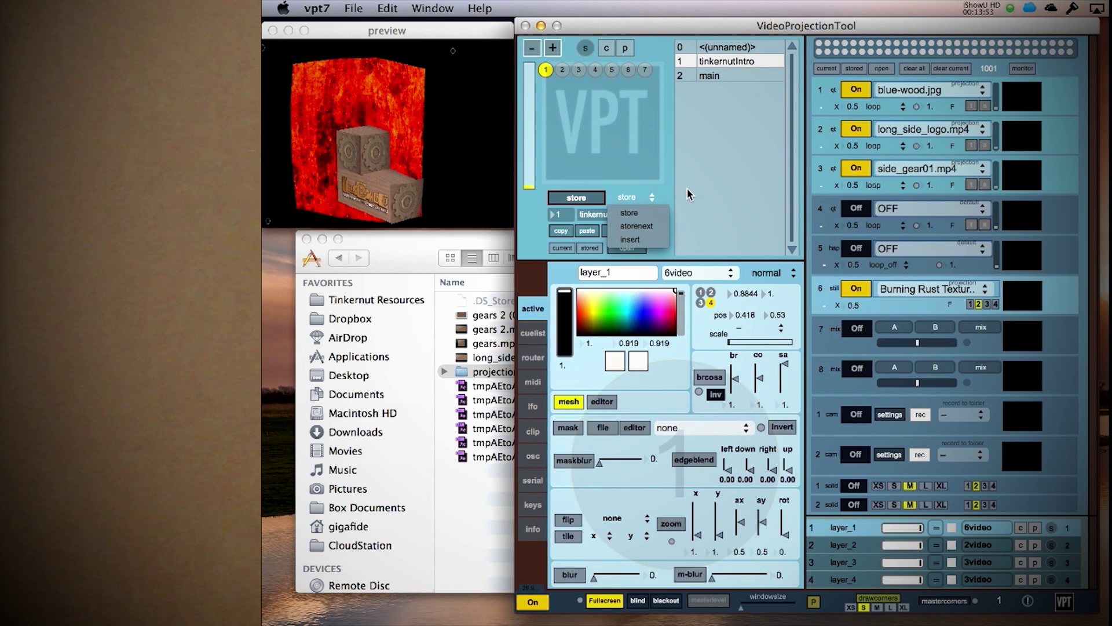
{"action": "left_click", "coordinate": [710, 75]}
{"action": "left_click", "coordinate": [726, 63]}
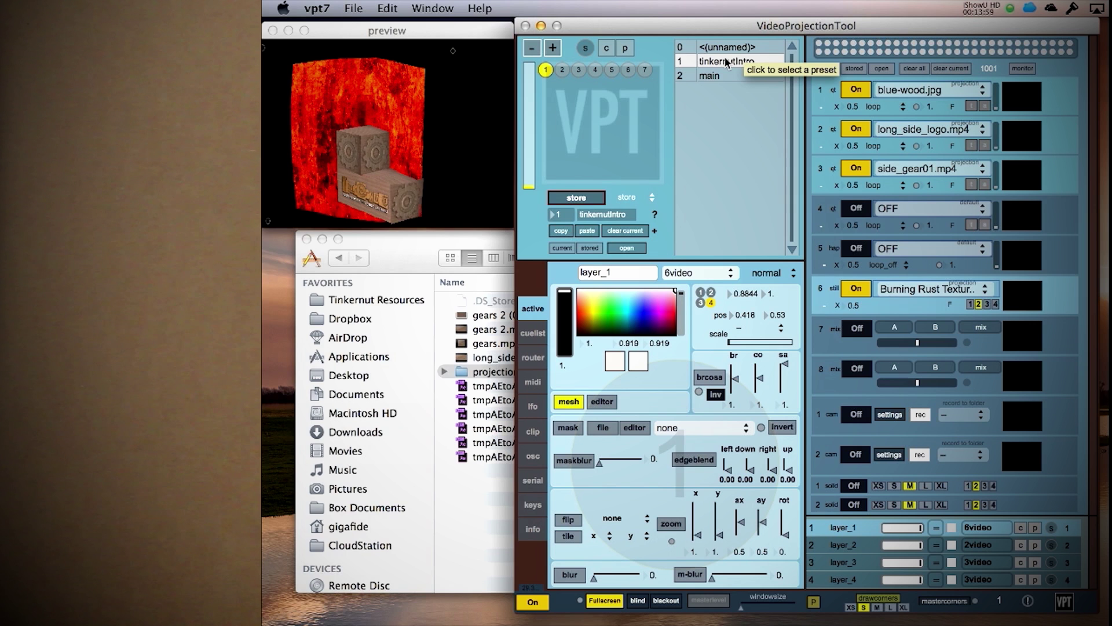
{"action": "left_click", "coordinate": [721, 77]}
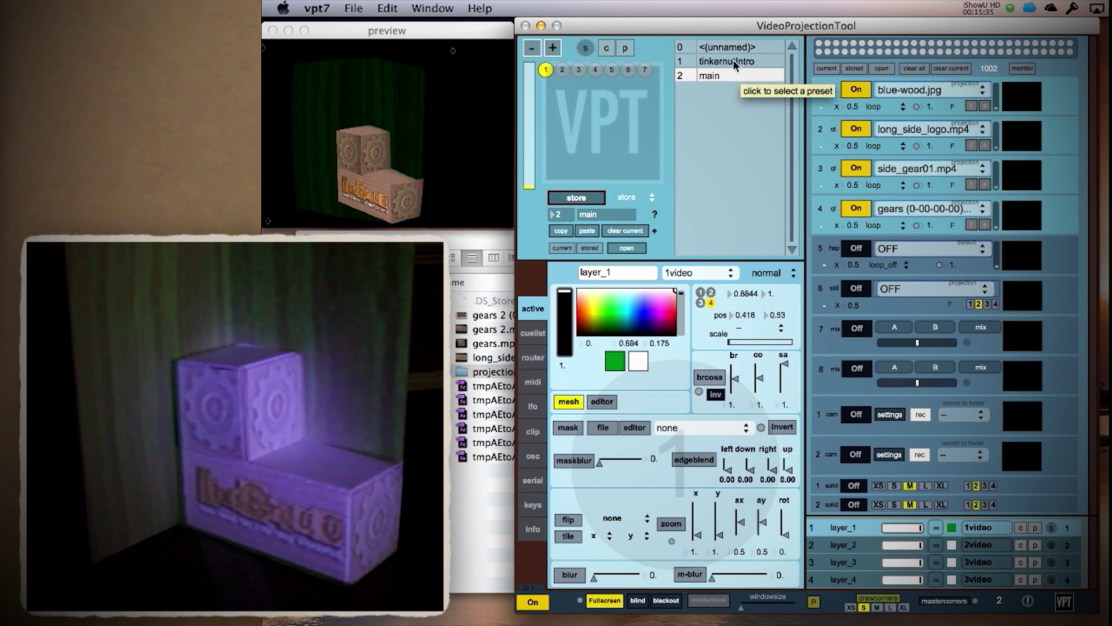
{"action": "left_click", "coordinate": [732, 60]}
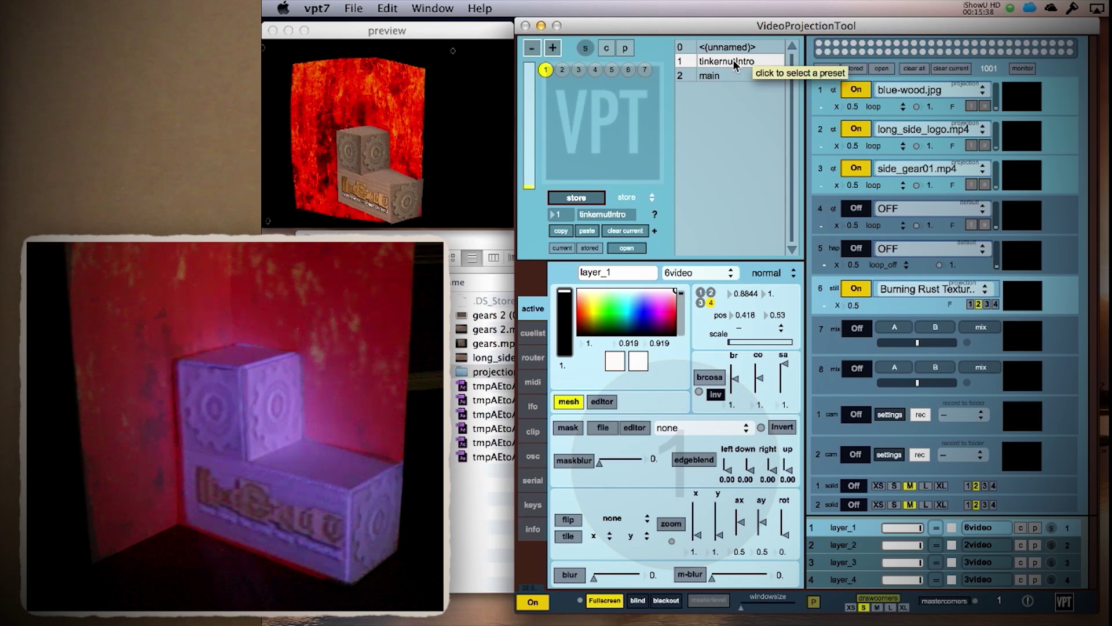
{"action": "left_click", "coordinate": [734, 77]}
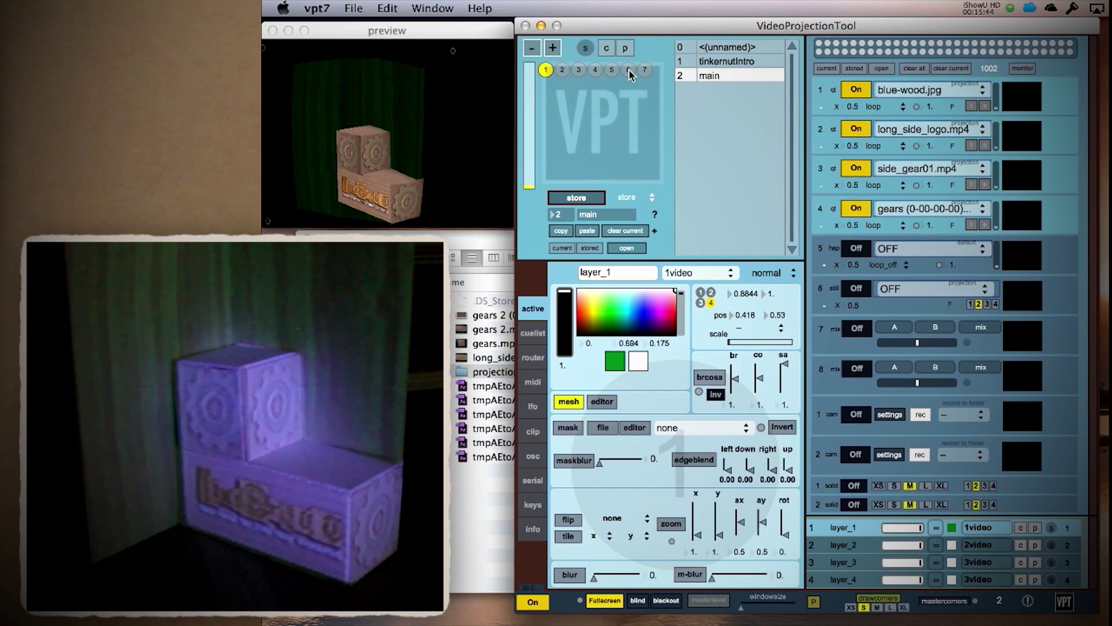
Step: Select layer_7, then alternate between tinkernutIntro and main, ending on tinkernutIntro
{"action": "left_click", "coordinate": [422, 184]}
{"action": "left_click", "coordinate": [422, 184]}
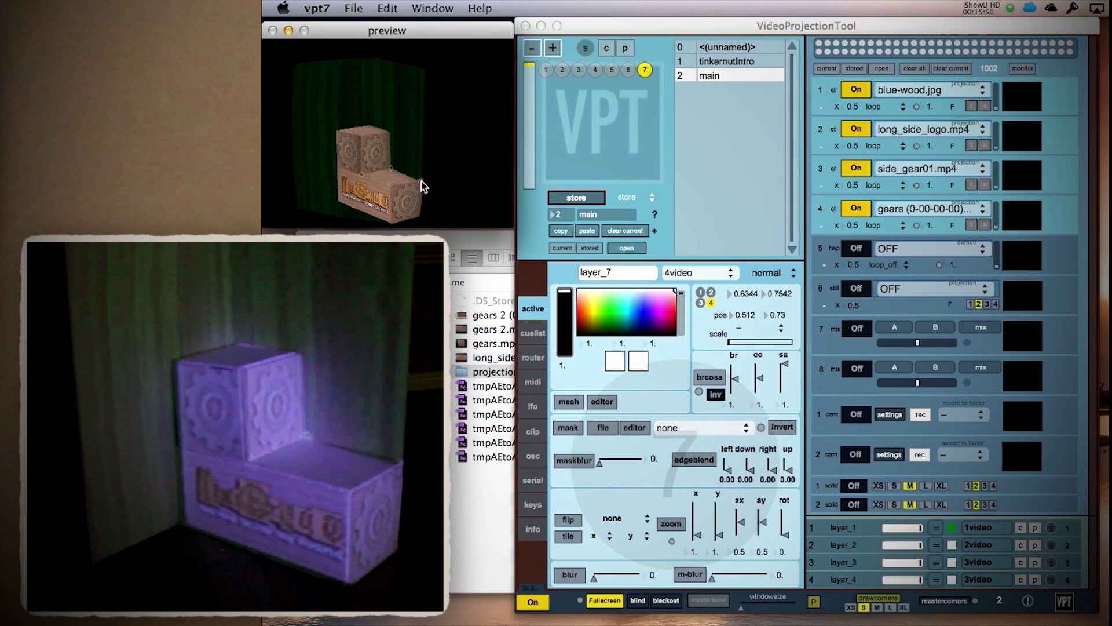
{"action": "left_click", "coordinate": [724, 61]}
{"action": "left_click", "coordinate": [720, 74]}
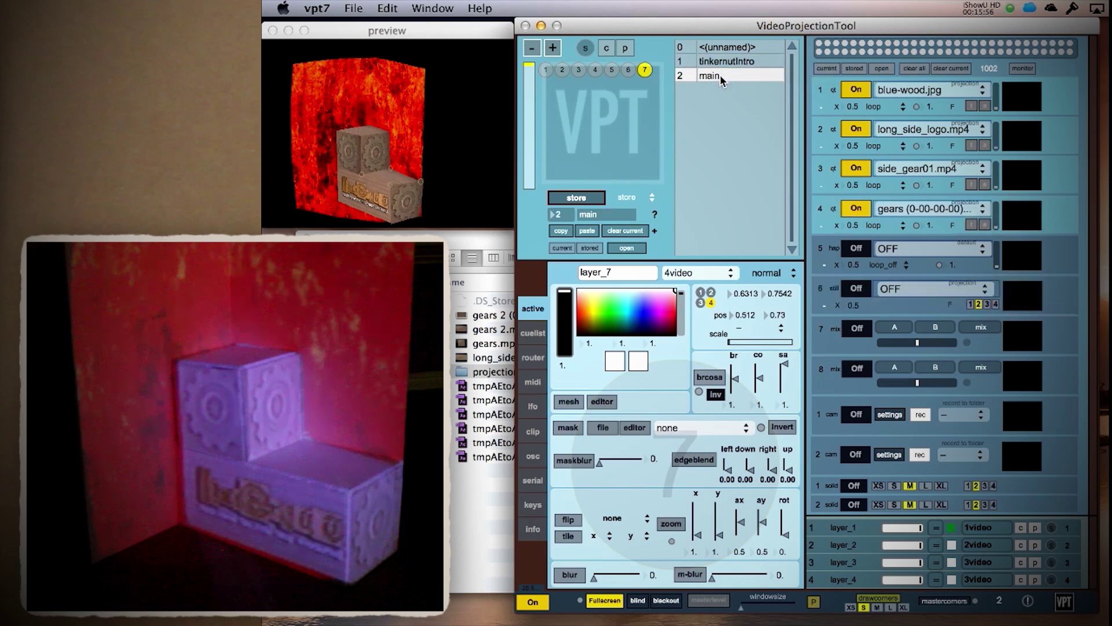
{"action": "left_click", "coordinate": [725, 63]}
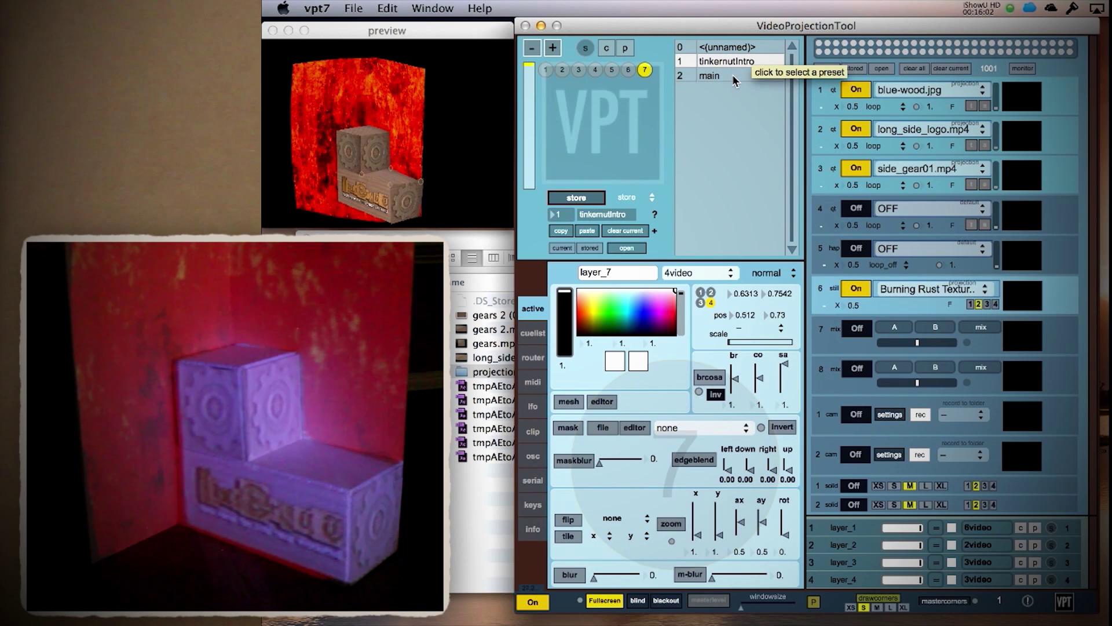
{"action": "left_click", "coordinate": [735, 80]}
{"action": "left_click", "coordinate": [744, 61]}
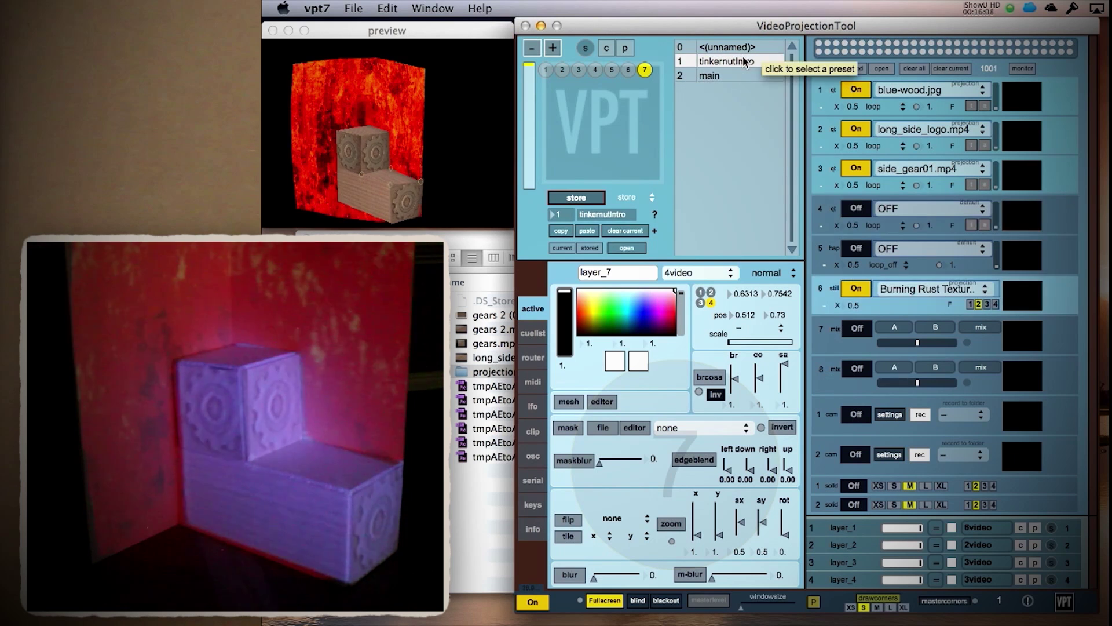